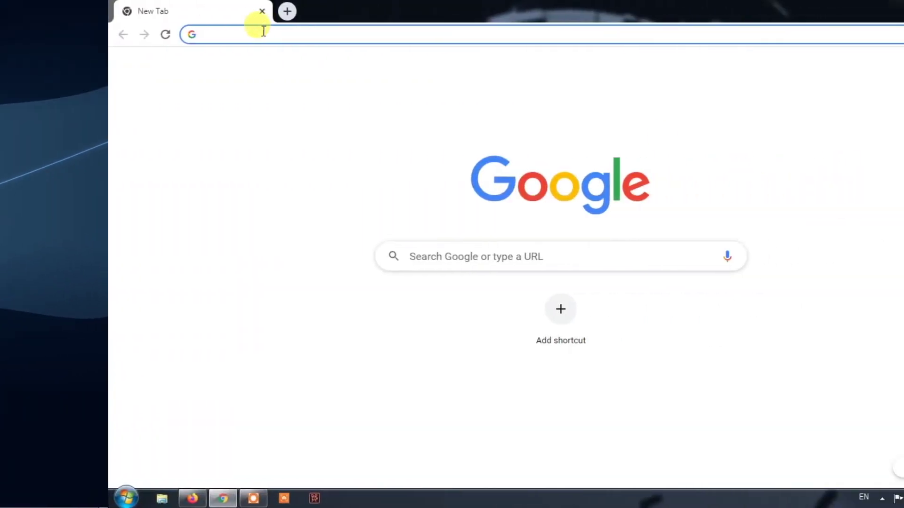
{"action": "left_click", "coordinate": [264, 32]}
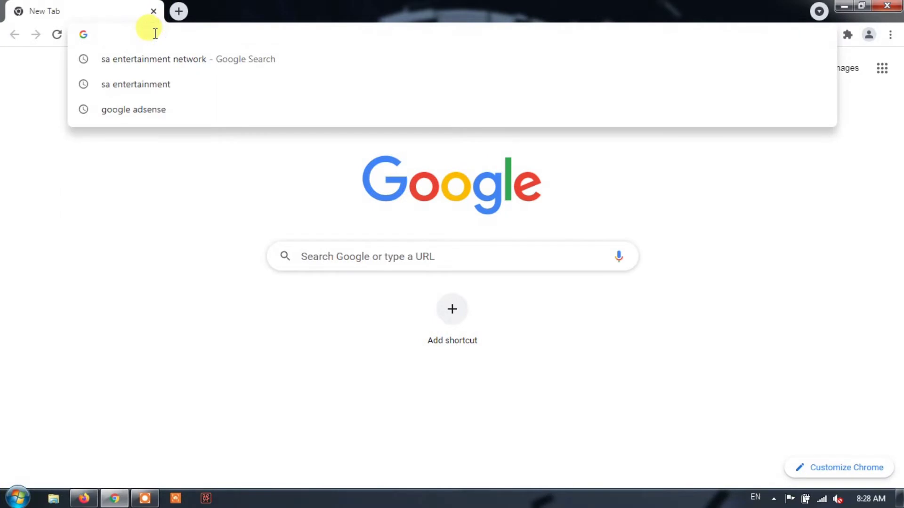
{"action": "type", "text": "https://www.oracle.com/index.html"}
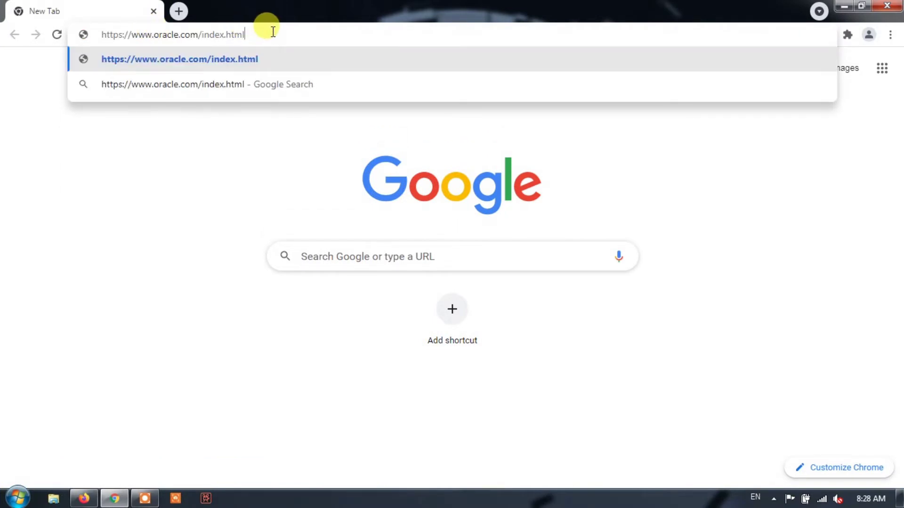
{"action": "key", "text": "Return"}
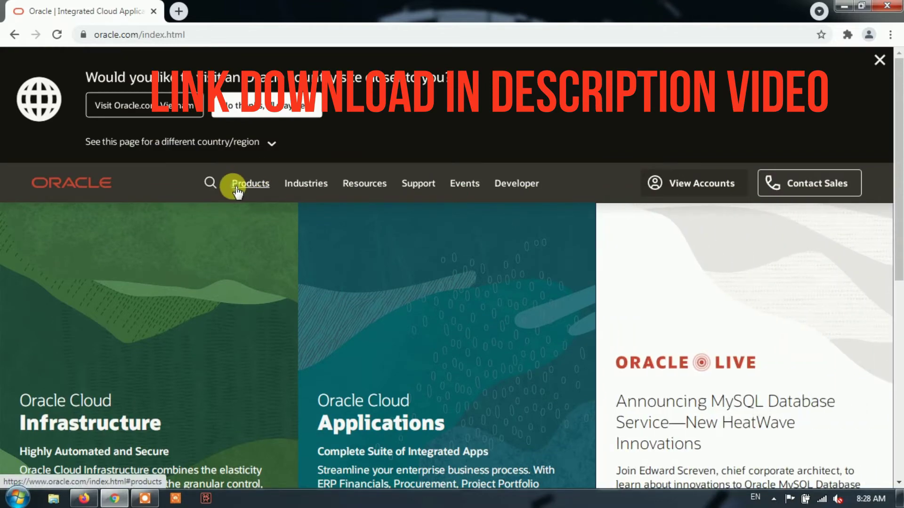
- Go from Oracle's Java product page to the Java SE downloads and open the JDK Download page for Java SE 16
{"action": "left_click", "coordinate": [236, 192]}
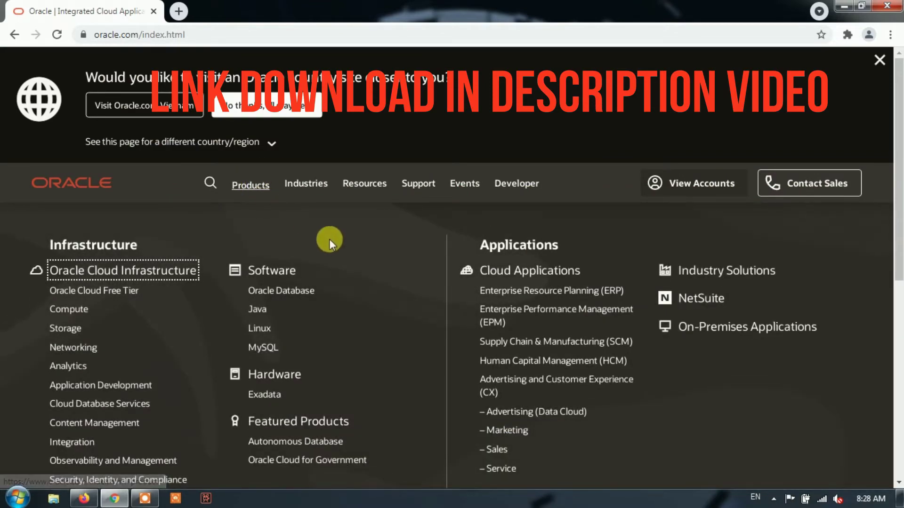
{"action": "scroll", "coordinate": [301, 247], "scroll_direction": "down", "scroll_amount": 1}
{"action": "left_click", "coordinate": [258, 244]}
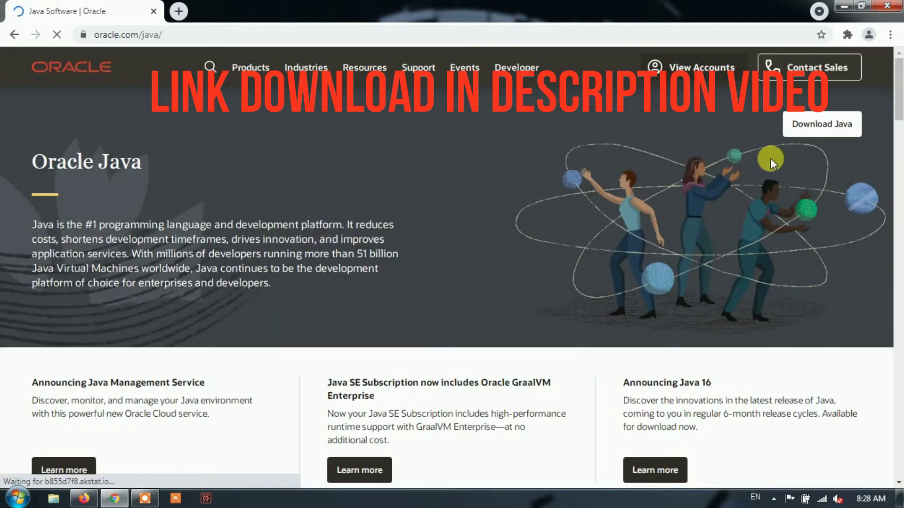
{"action": "left_click", "coordinate": [805, 124]}
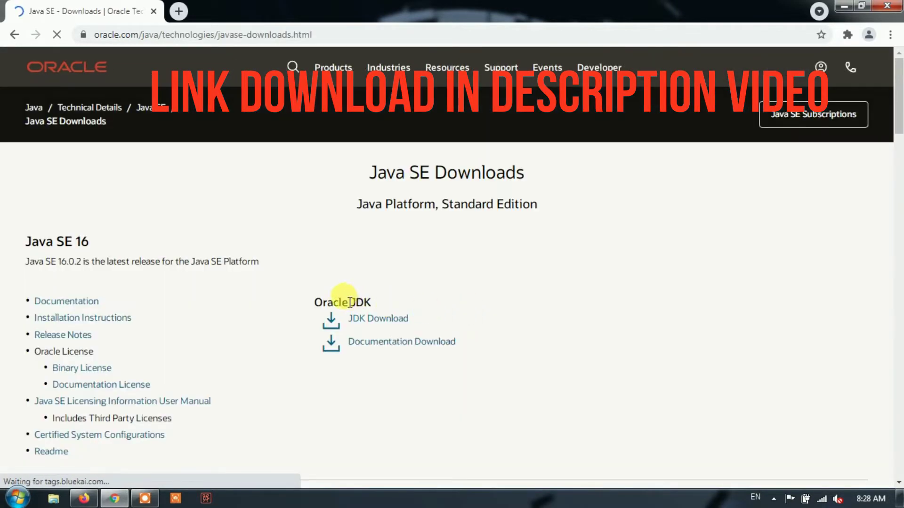
{"action": "left_click", "coordinate": [389, 323]}
- Find the Windows x64 Installer in the Java SE Development Kit 16.0.2 list and choose jdk-16.0.2_windows-x64_bin.exe for download
{"action": "scroll", "coordinate": [450, 283], "scroll_direction": "down", "scroll_amount": 4}
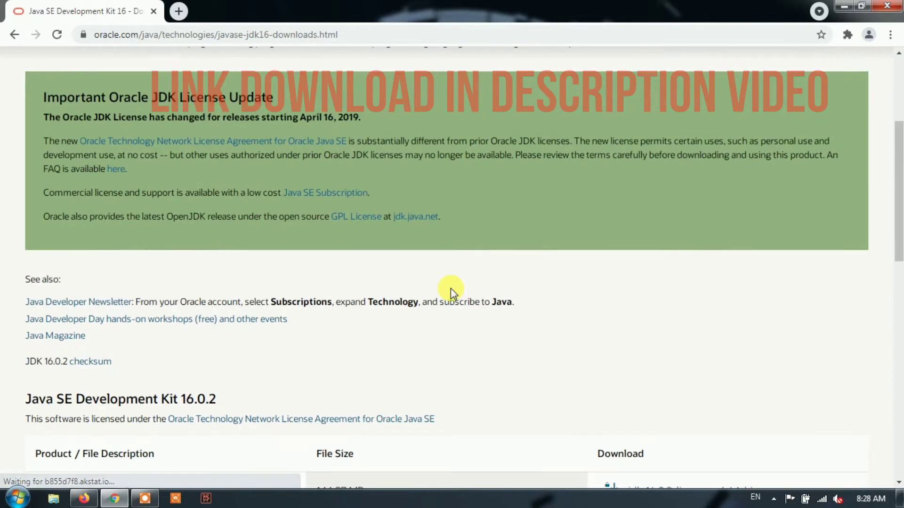
{"action": "scroll", "coordinate": [450, 288], "scroll_direction": "down", "scroll_amount": 7}
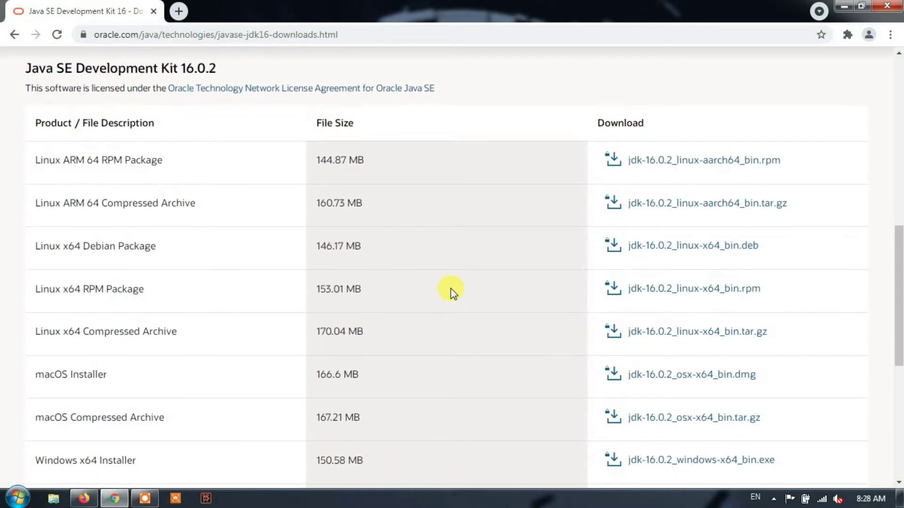
{"action": "scroll", "coordinate": [554, 179], "scroll_direction": "down", "scroll_amount": 2}
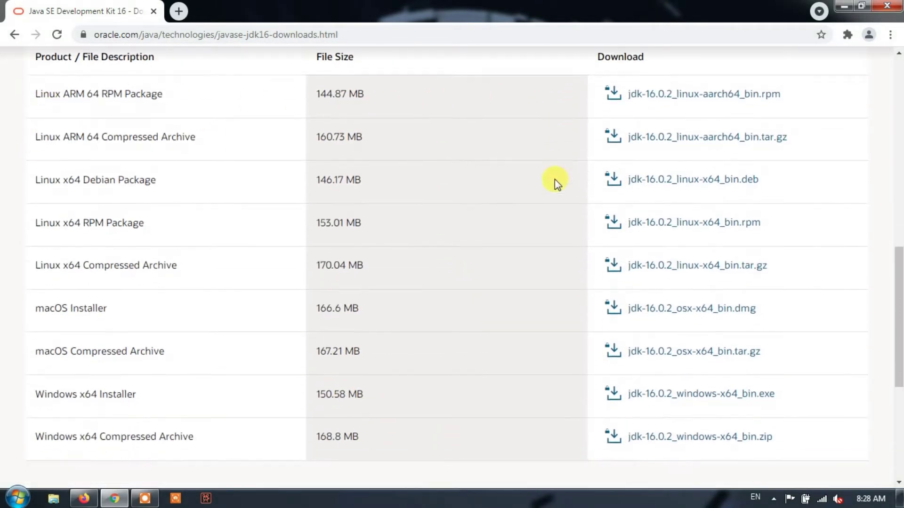
{"action": "scroll", "coordinate": [551, 188], "scroll_direction": "down", "scroll_amount": 2}
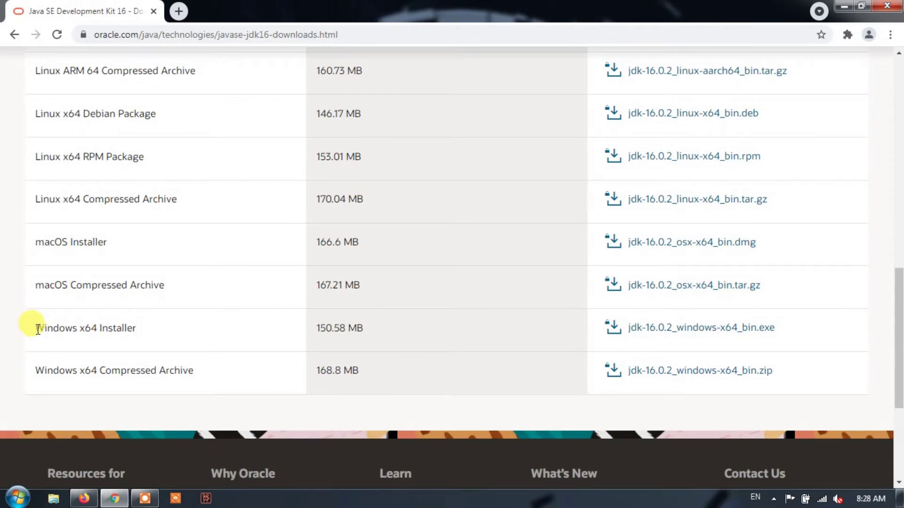
{"action": "left_click_drag", "start_coordinate": [38, 328], "coordinate": [141, 324]}
{"action": "left_click", "coordinate": [203, 373]}
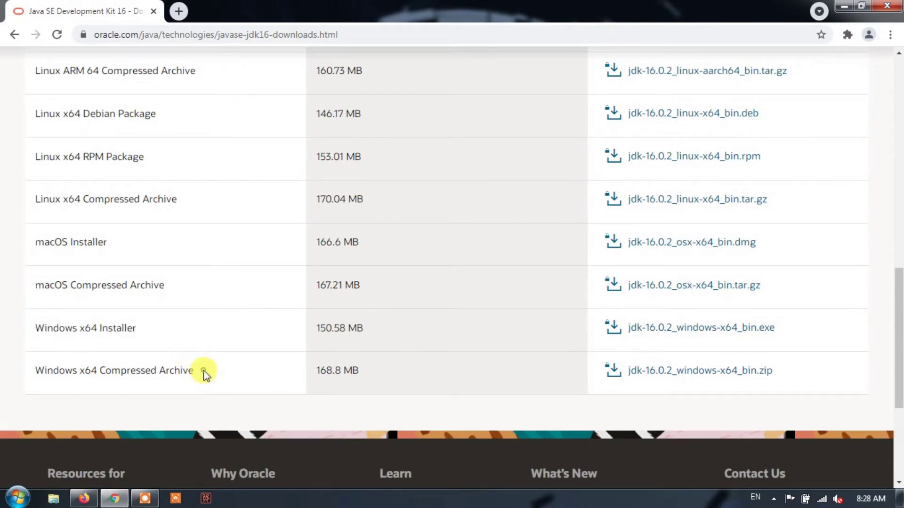
{"action": "left_click_drag", "start_coordinate": [36, 371], "coordinate": [193, 372]}
{"action": "left_click", "coordinate": [139, 331]}
{"action": "left_click", "coordinate": [686, 333]}
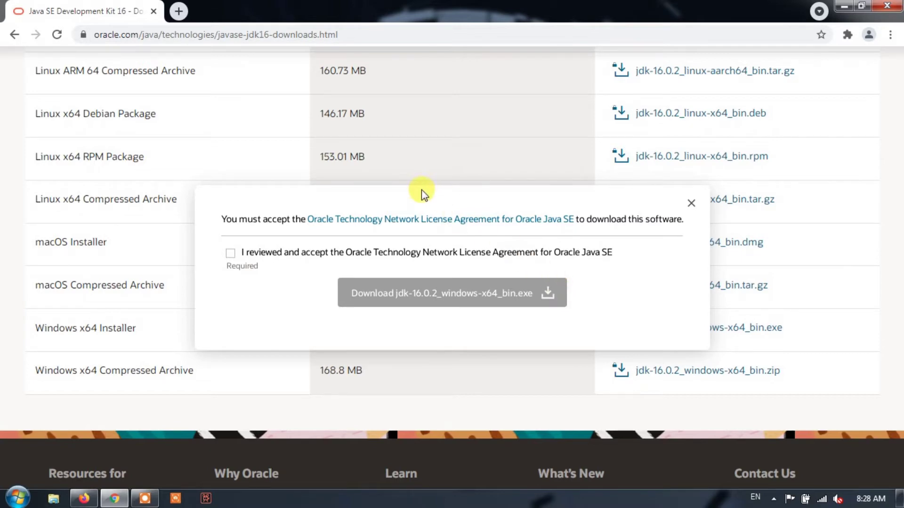
- Accept the Oracle Technology Network License Agreement and download jdk-16.0.2_windows-x64_bin.exe to Downloads\Programs, closing the license dialog
{"action": "left_click", "coordinate": [231, 255]}
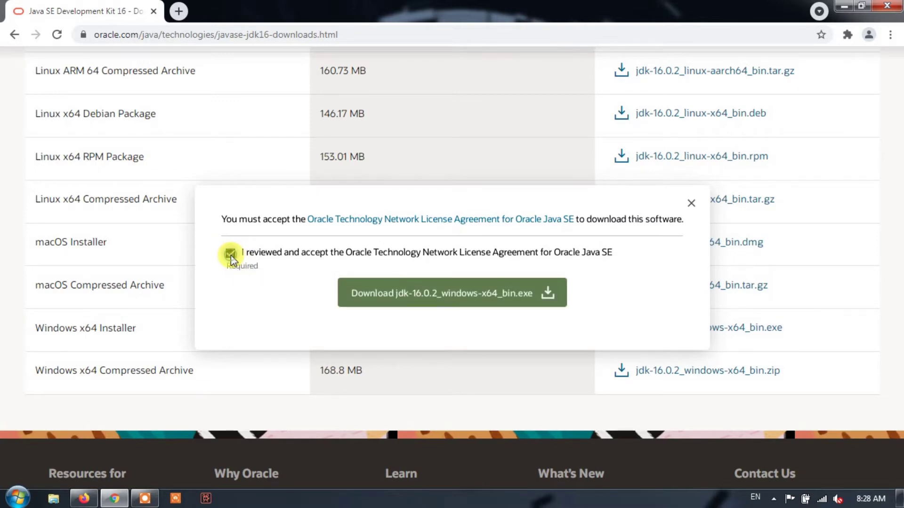
{"action": "left_click", "coordinate": [463, 297]}
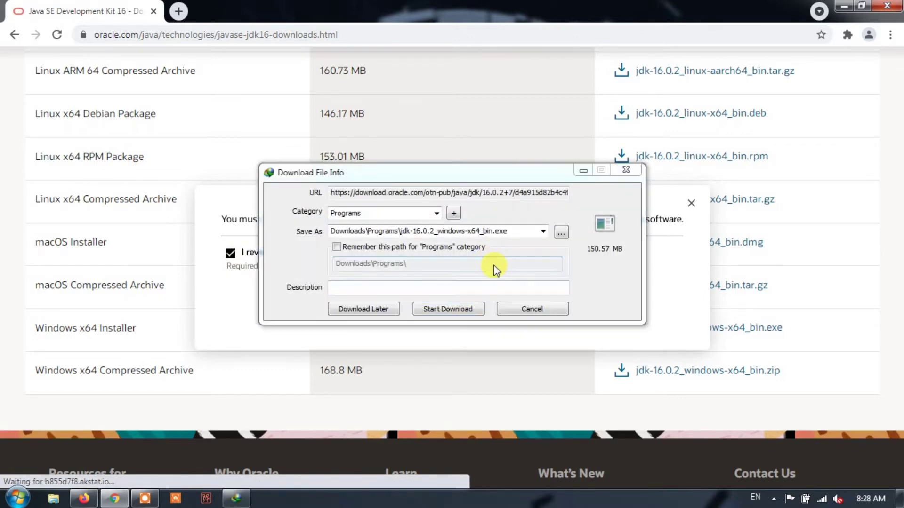
{"action": "left_click", "coordinate": [640, 409]}
{"action": "left_click", "coordinate": [465, 310]}
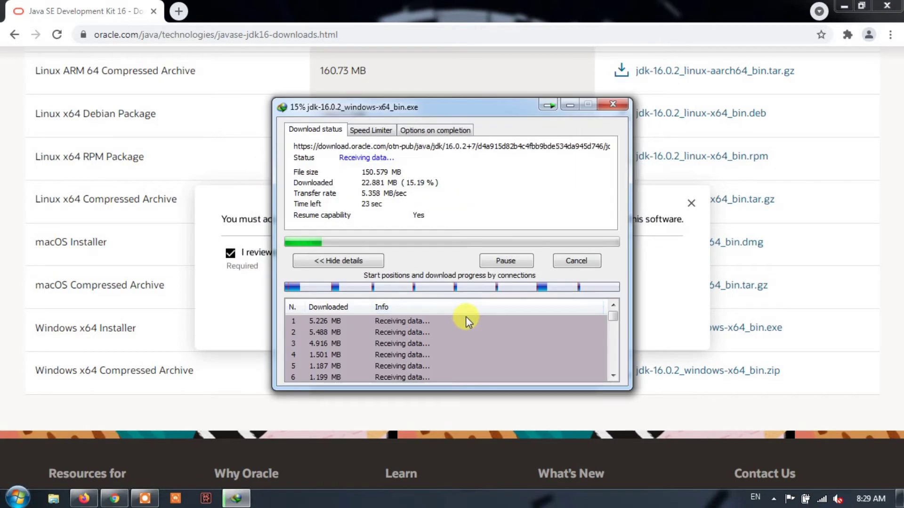
{"action": "left_click", "coordinate": [548, 106]}
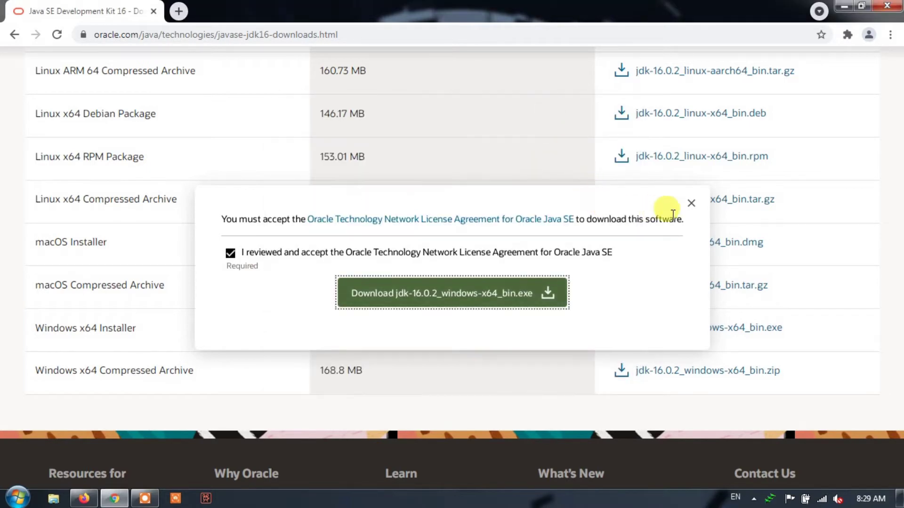
{"action": "left_click", "coordinate": [691, 203]}
{"action": "scroll", "coordinate": [464, 235], "scroll_direction": "up", "scroll_amount": 4}
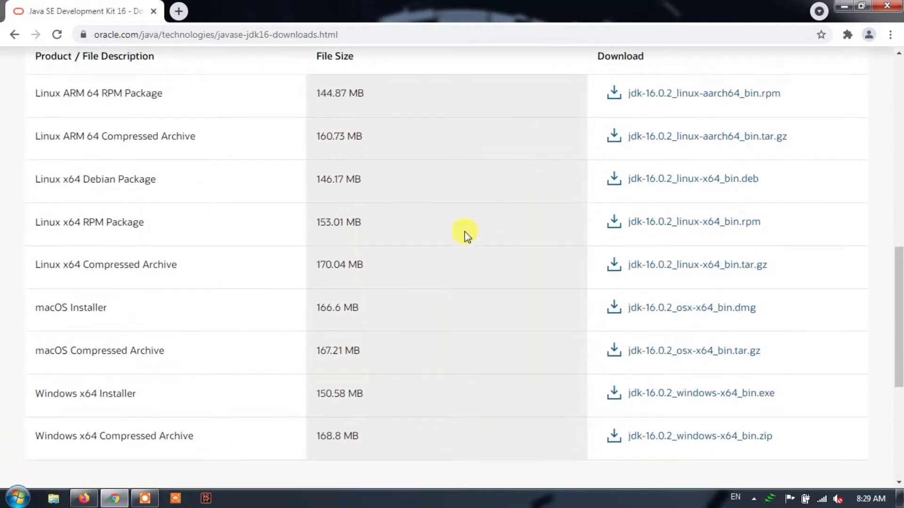
{"action": "scroll", "coordinate": [465, 235], "scroll_direction": "down", "scroll_amount": 3}
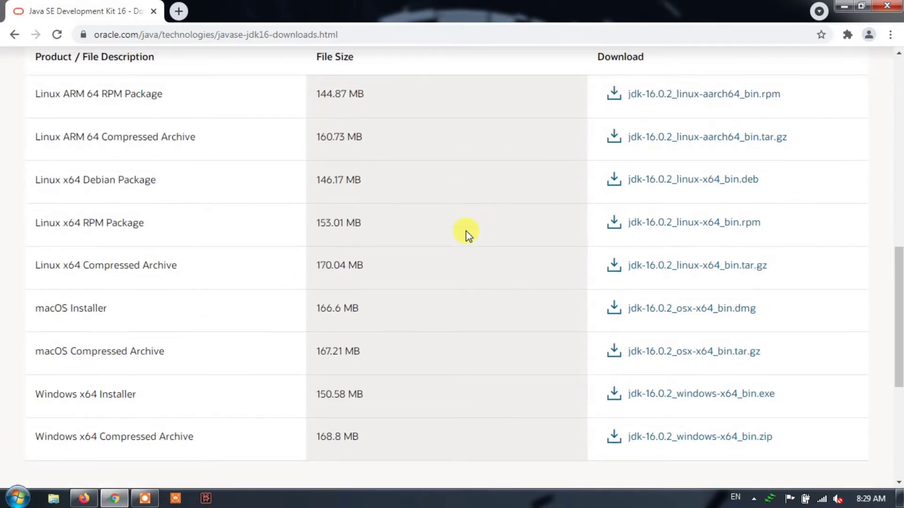
{"action": "scroll", "coordinate": [466, 235], "scroll_direction": "down", "scroll_amount": 2}
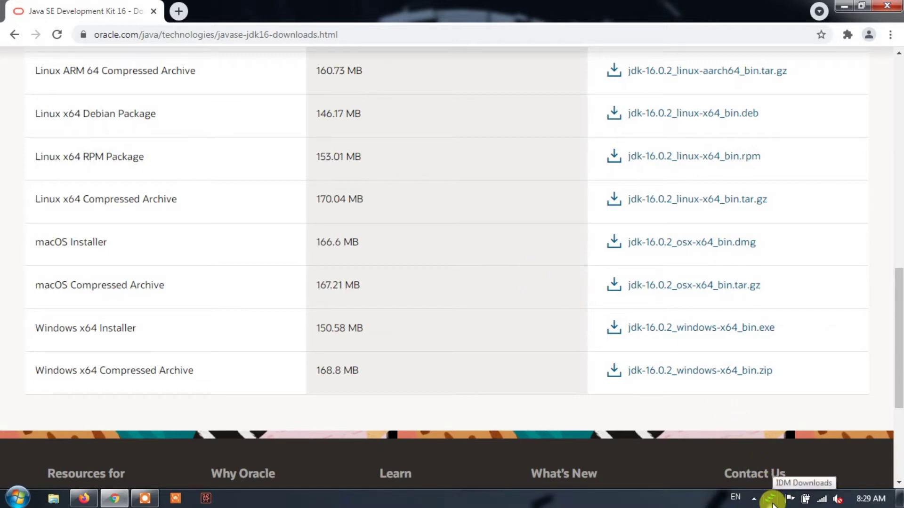
- Switch to Internet Download Manager and open the folder containing the downloaded JDK installer
{"action": "left_click", "coordinate": [754, 498]}
{"action": "double_click", "coordinate": [773, 434]}
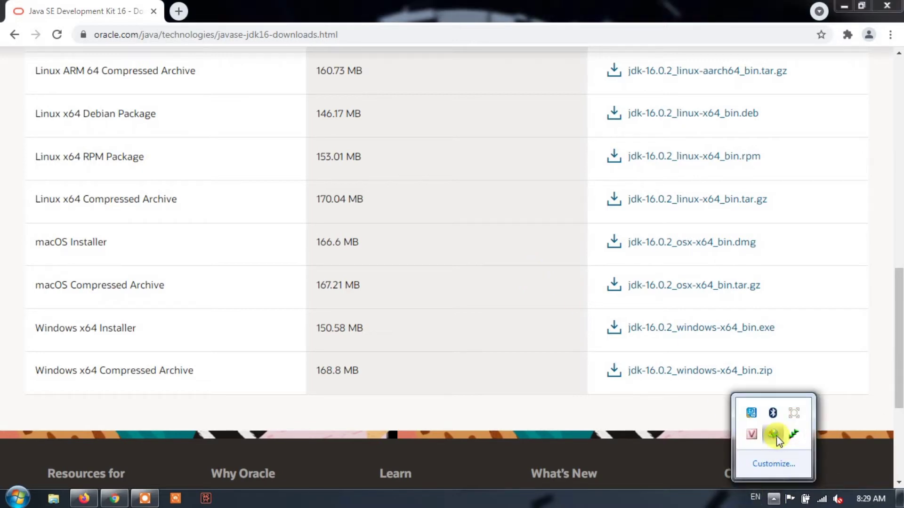
{"action": "left_click", "coordinate": [551, 330]}
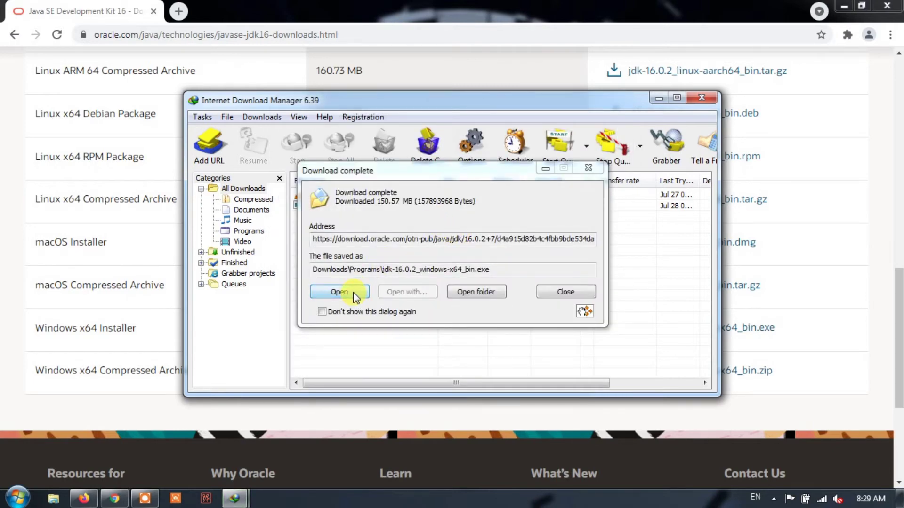
{"action": "left_click", "coordinate": [498, 293]}
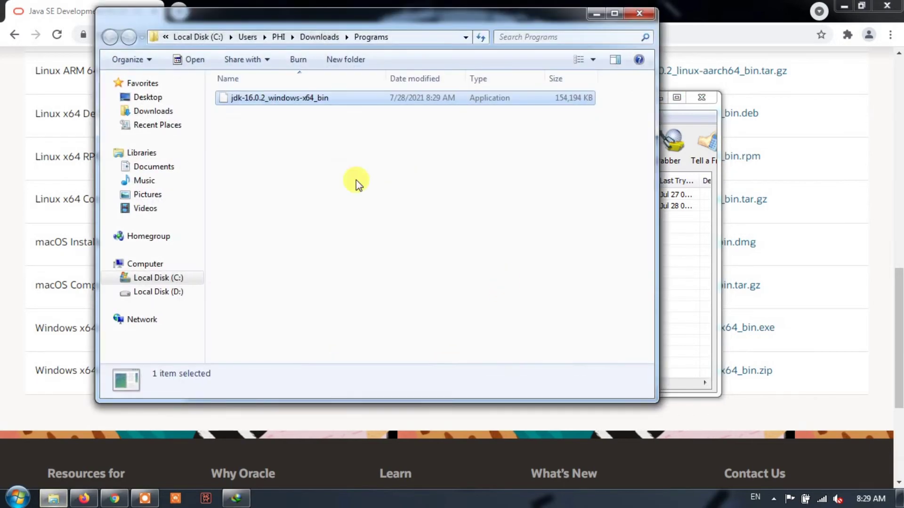
- Run jdk-16.0.2_windows-x64_bin and install the Java SE Development Kit to C:\Program Files\Java\jdk-16.0.2\, closing the installer when finished
{"action": "right_click", "coordinate": [266, 103]}
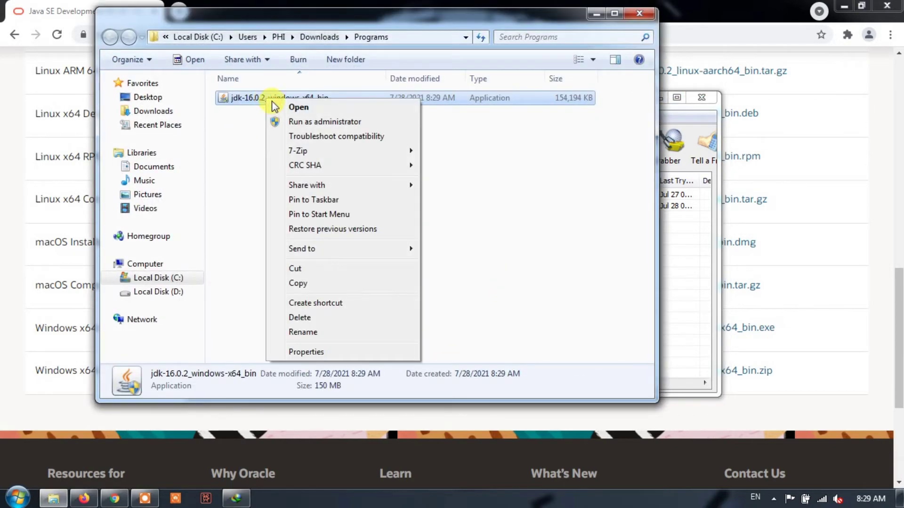
{"action": "left_click", "coordinate": [298, 108]}
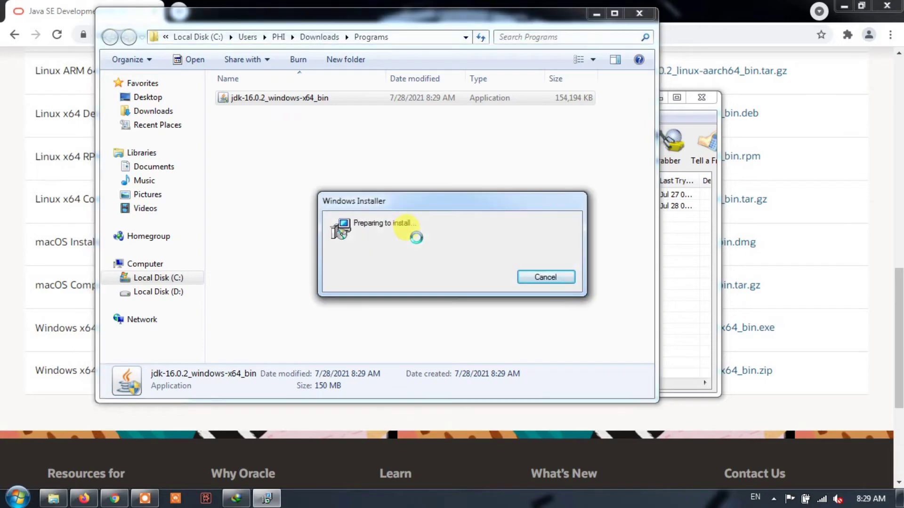
{"action": "left_click", "coordinate": [506, 357]}
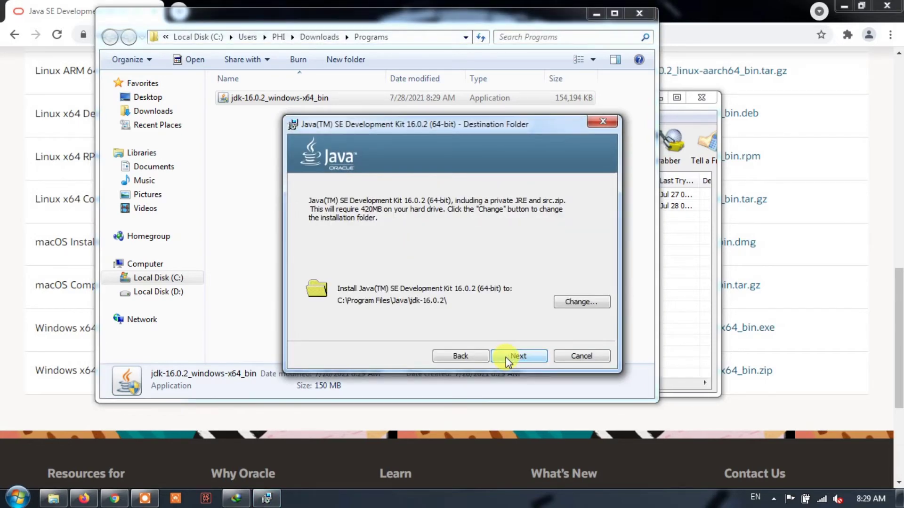
{"action": "left_click", "coordinate": [506, 357]}
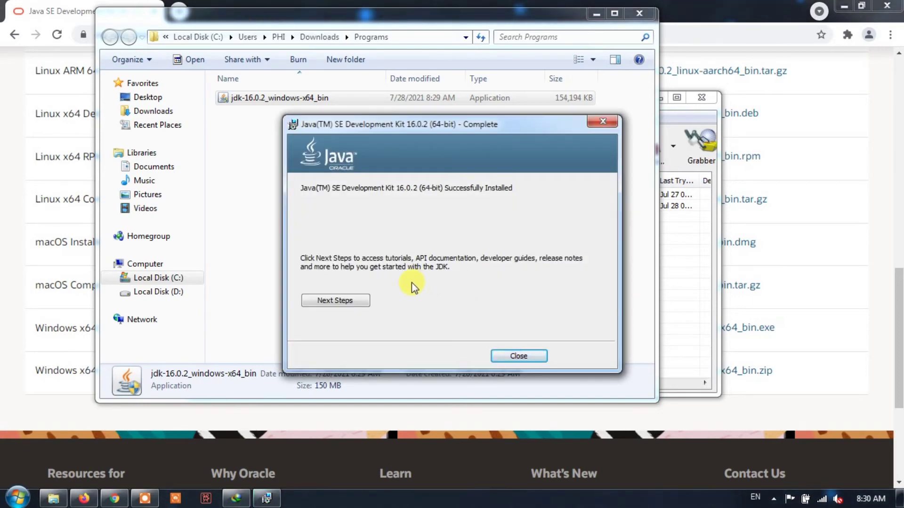
{"action": "left_click", "coordinate": [504, 352]}
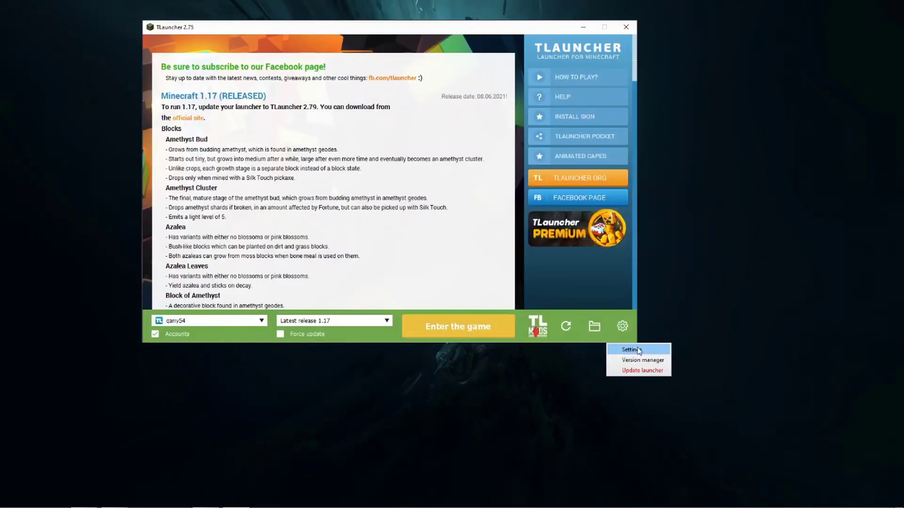